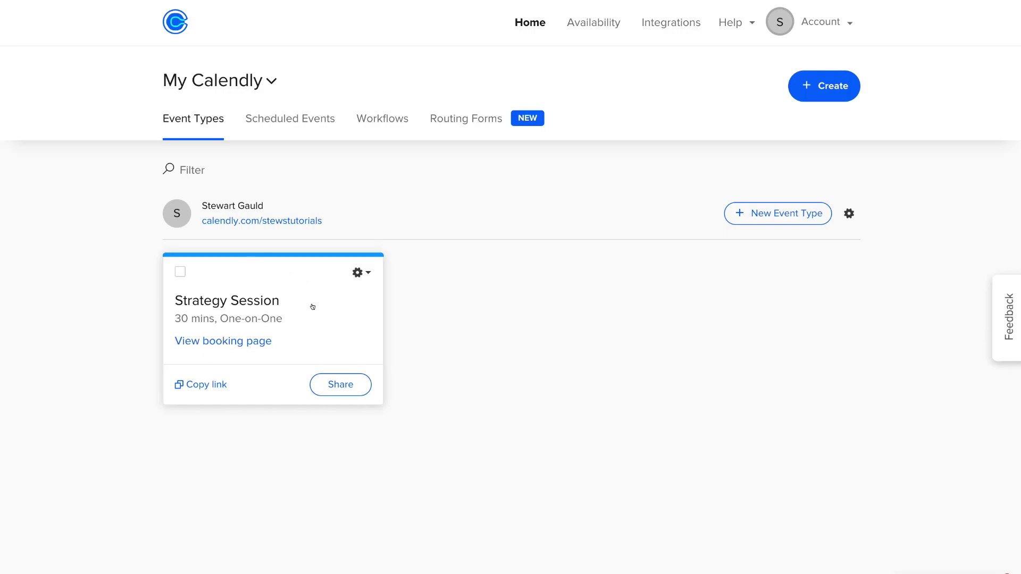
- Open the Strategy Session share options and show the Add to website embed choices
{"action": "left_click", "coordinate": [339, 384]}
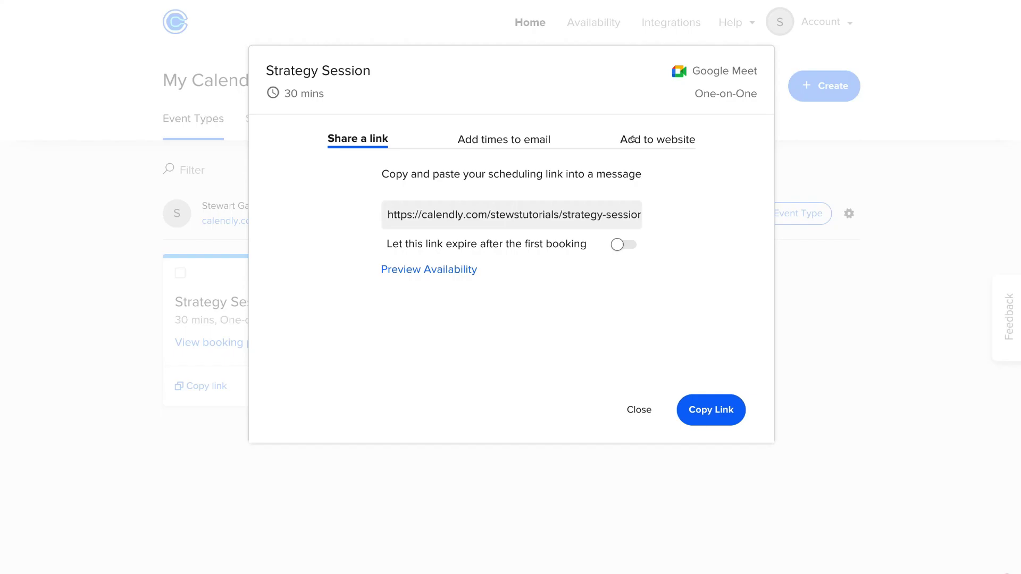
{"action": "left_click", "coordinate": [672, 140]}
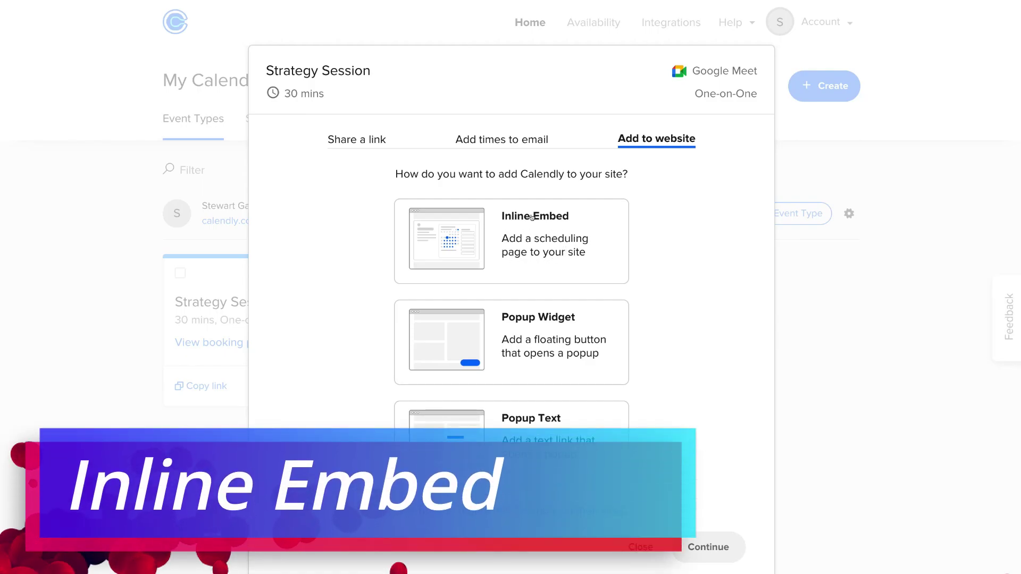
- Choose Inline Embed for Strategy Session and copy its generated embed code
{"action": "left_click", "coordinate": [549, 249]}
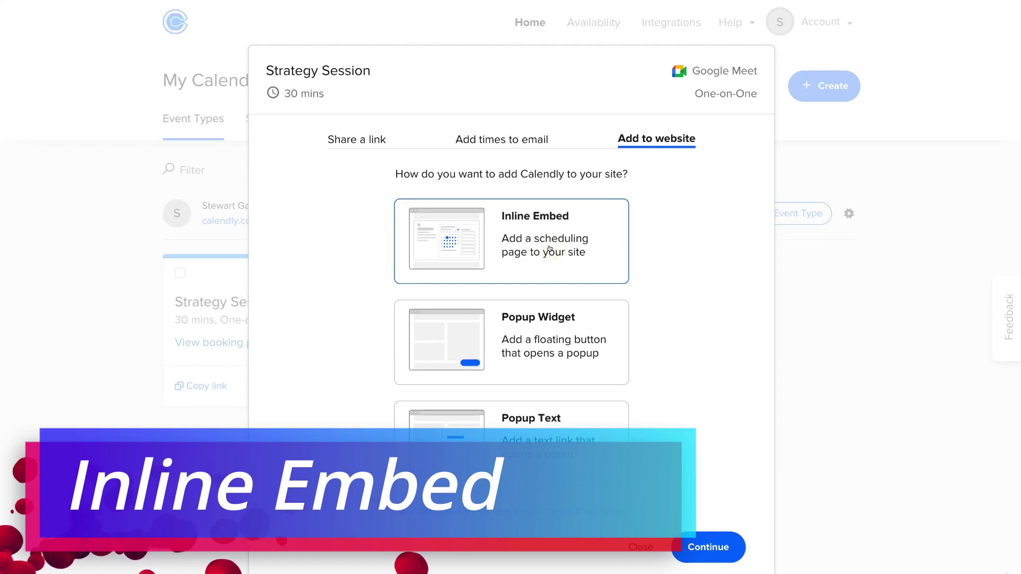
{"action": "left_click", "coordinate": [686, 545]}
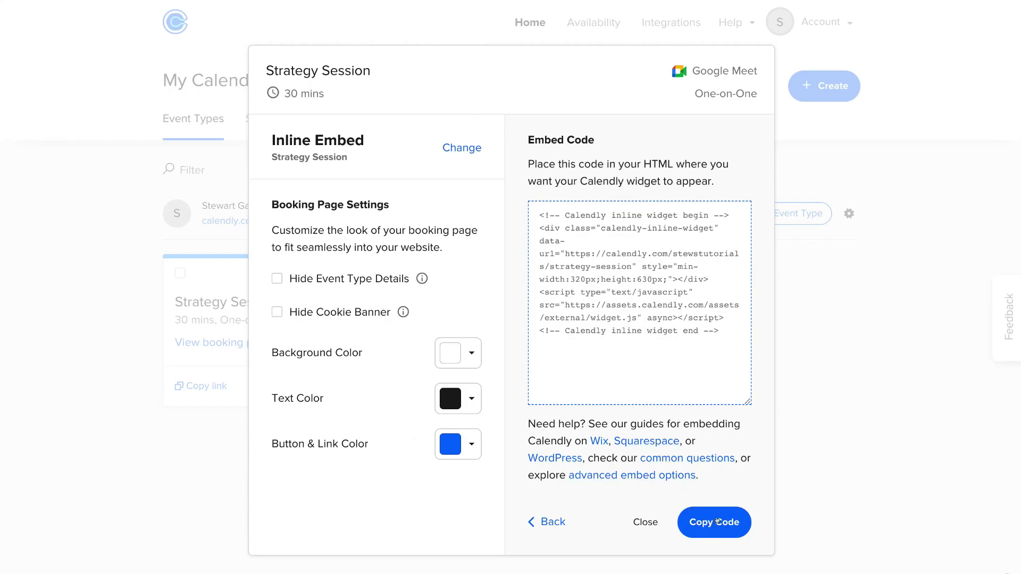
{"action": "left_click", "coordinate": [718, 521]}
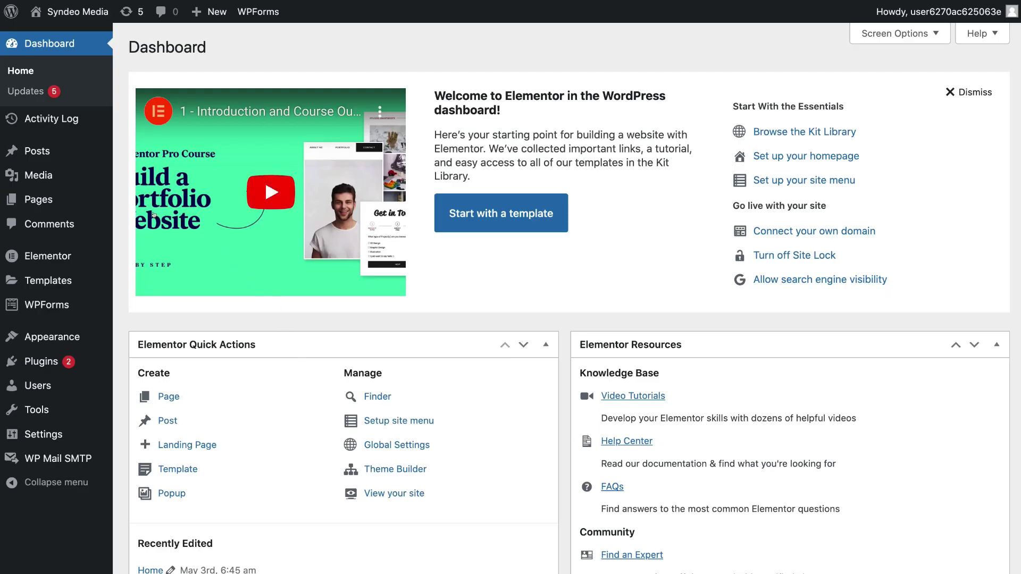
- Create a new WordPress page titled 'Strategy Session'
{"action": "mouse_move", "coordinate": [77, 201]}
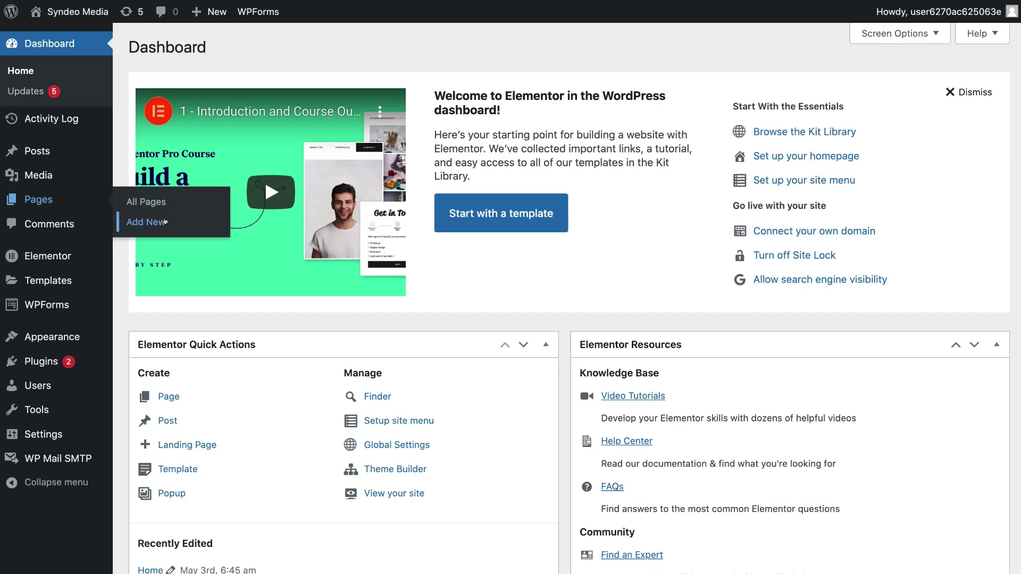
{"action": "left_click", "coordinate": [176, 220]}
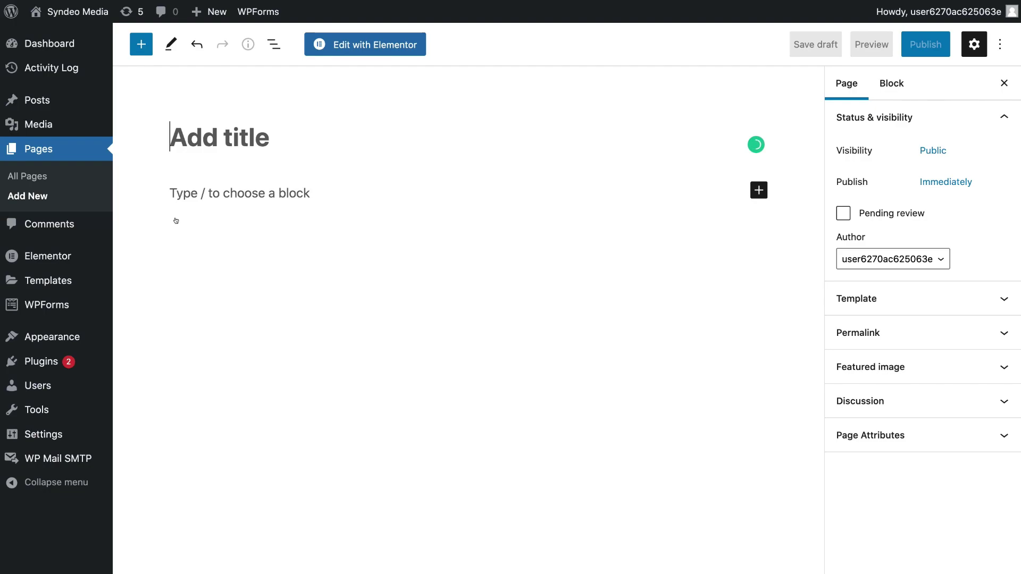
{"action": "type", "text": "Strategy Session"}
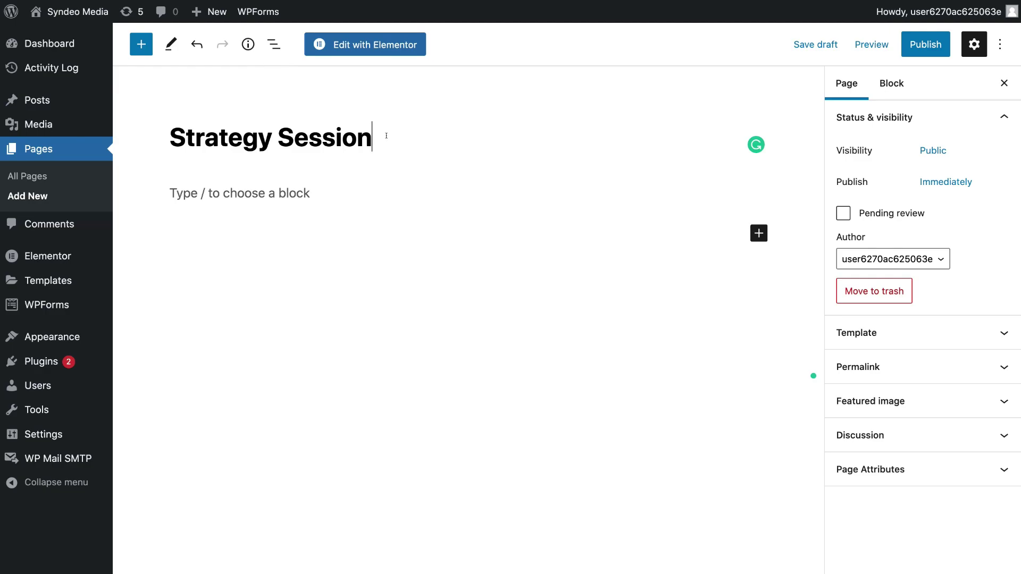
- Add a Custom HTML block holding the pasted Calendly inline embed code, then edit with Elementor
{"action": "left_click", "coordinate": [133, 46]}
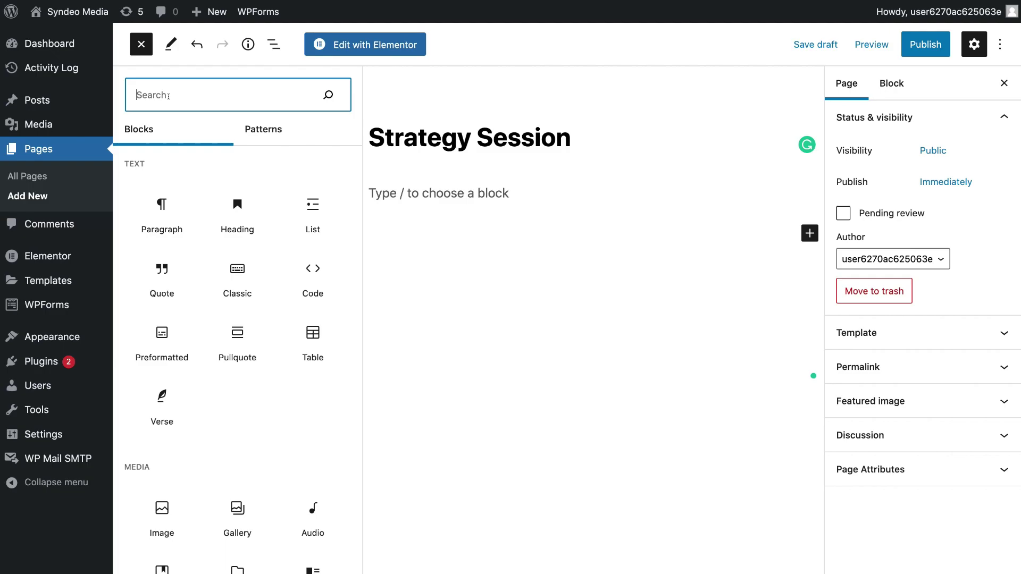
{"action": "type", "text": "custom"}
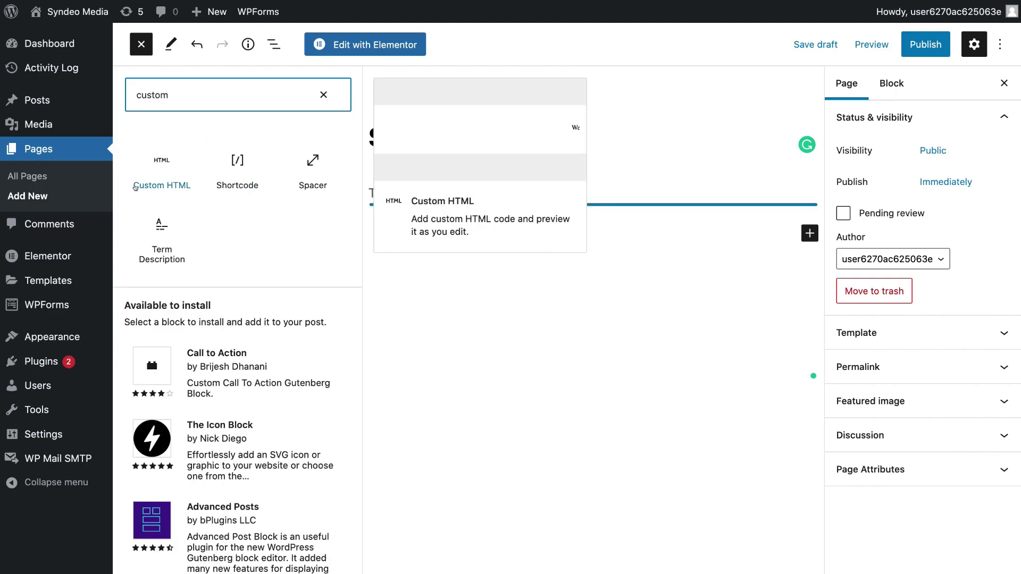
{"action": "left_click", "coordinate": [158, 155]}
{"action": "left_click_drag", "start_coordinate": [159, 155], "coordinate": [398, 200]}
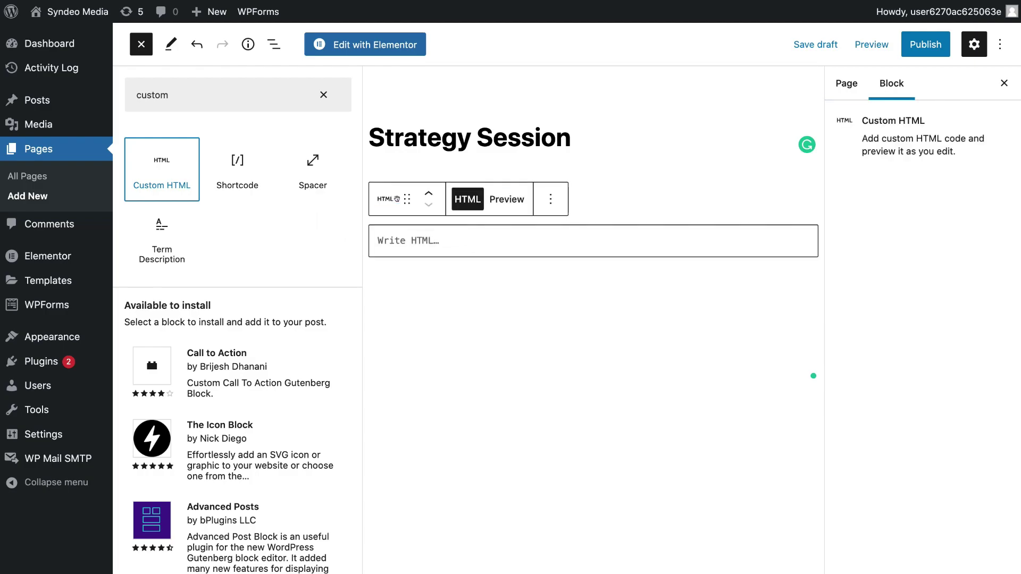
{"action": "left_click", "coordinate": [423, 242]}
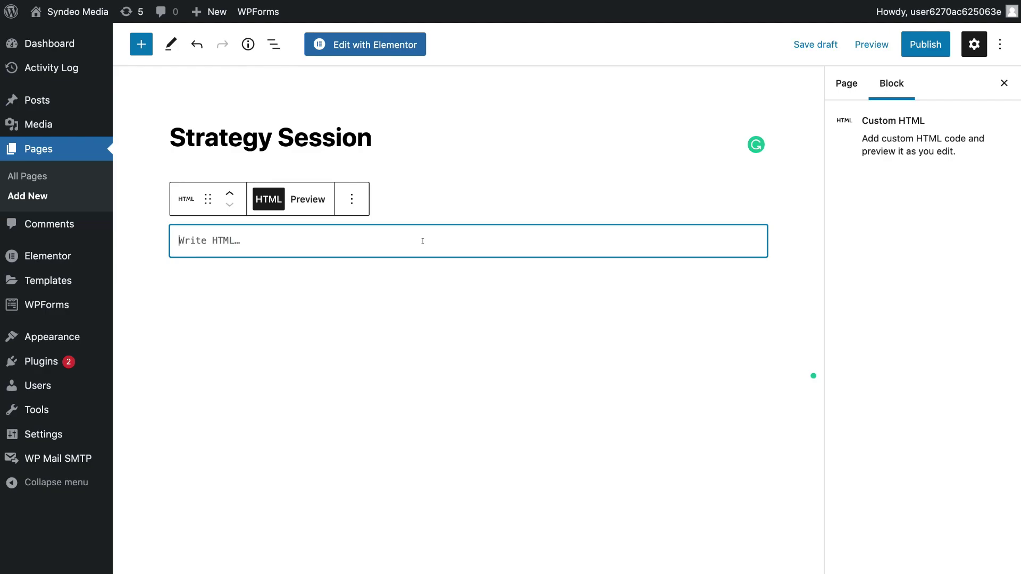
{"action": "key", "text": "super+v"}
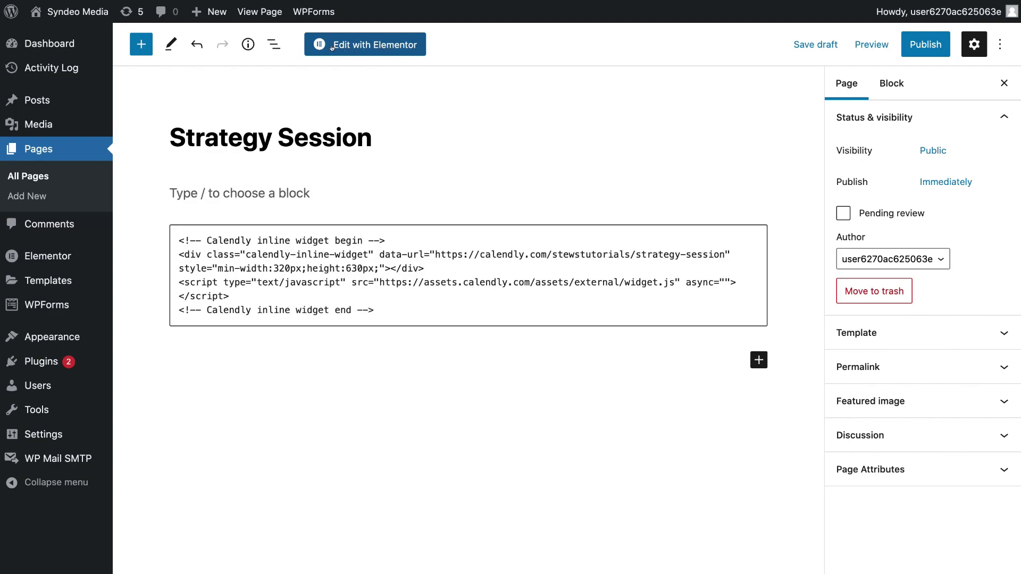
{"action": "left_click", "coordinate": [375, 47]}
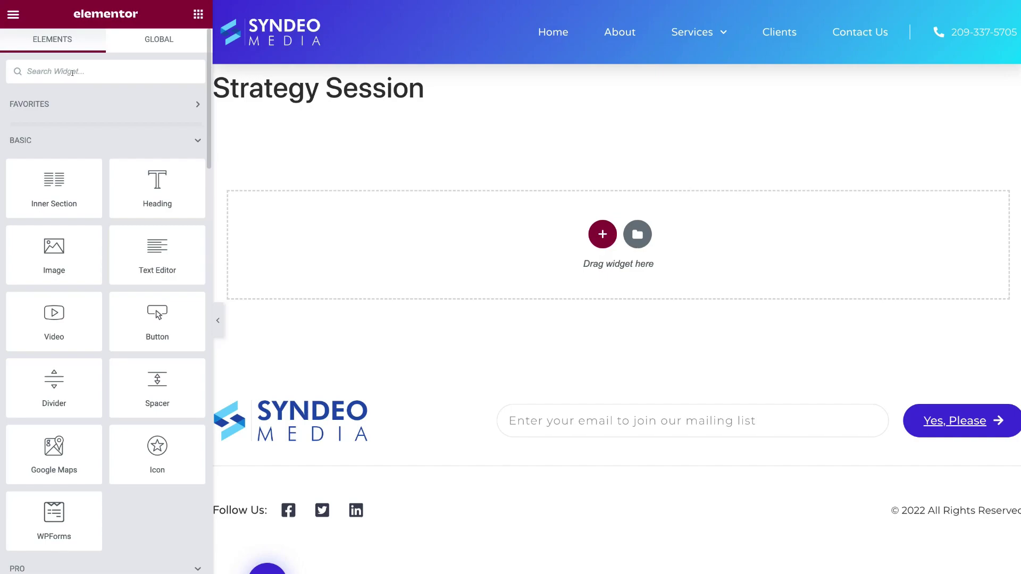
- Add an HTML widget with the Calendly embed code and test-book June 22 at 13:00
{"action": "type", "text": "code"}
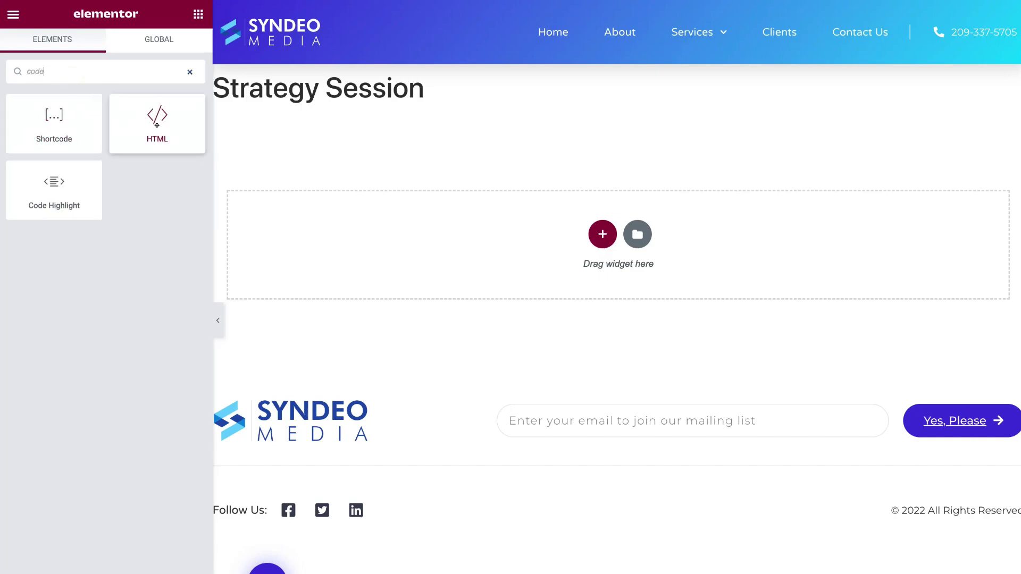
{"action": "left_click_drag", "start_coordinate": [157, 124], "coordinate": [575, 233]}
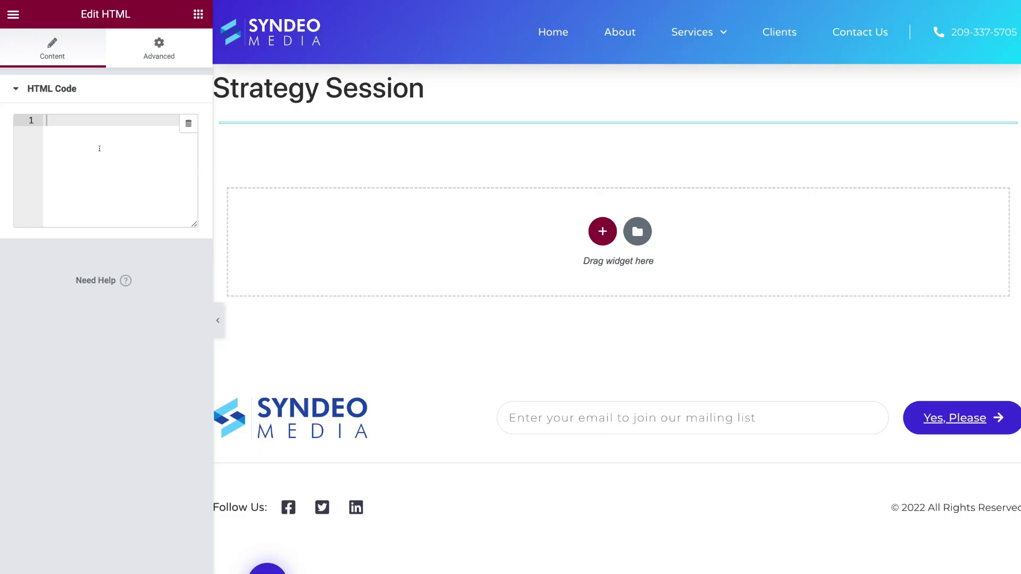
{"action": "key", "text": "ctrl+v"}
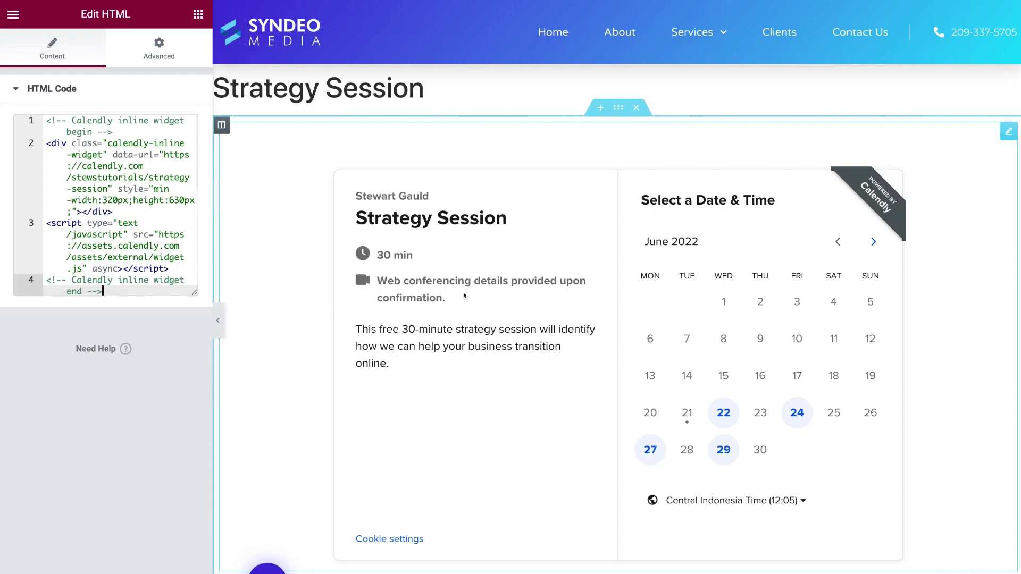
{"action": "left_click", "coordinate": [723, 412]}
{"action": "left_click", "coordinate": [828, 341]}
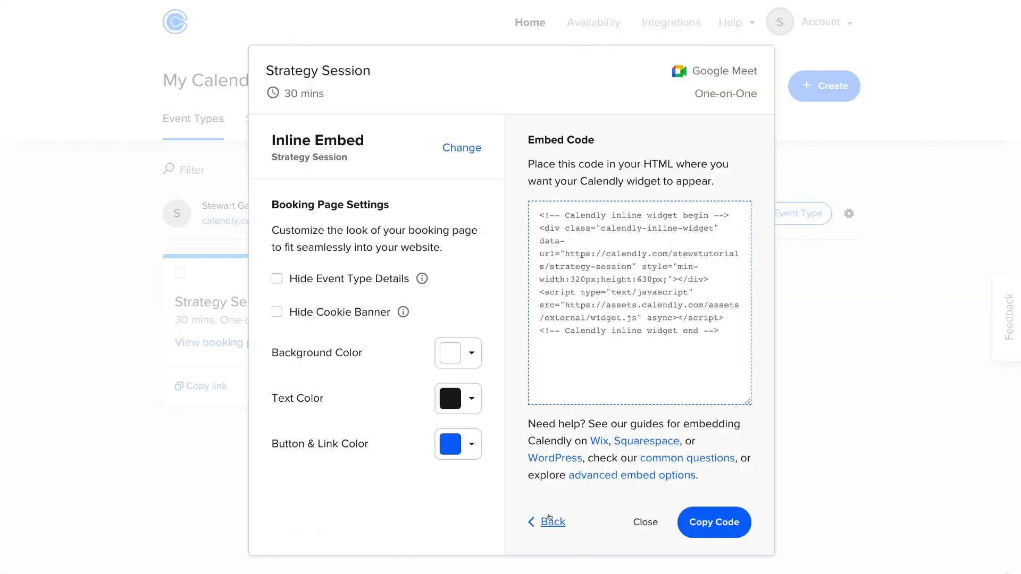
- Switch the Strategy Session embed type to Popup Widget
{"action": "left_click", "coordinate": [553, 519]}
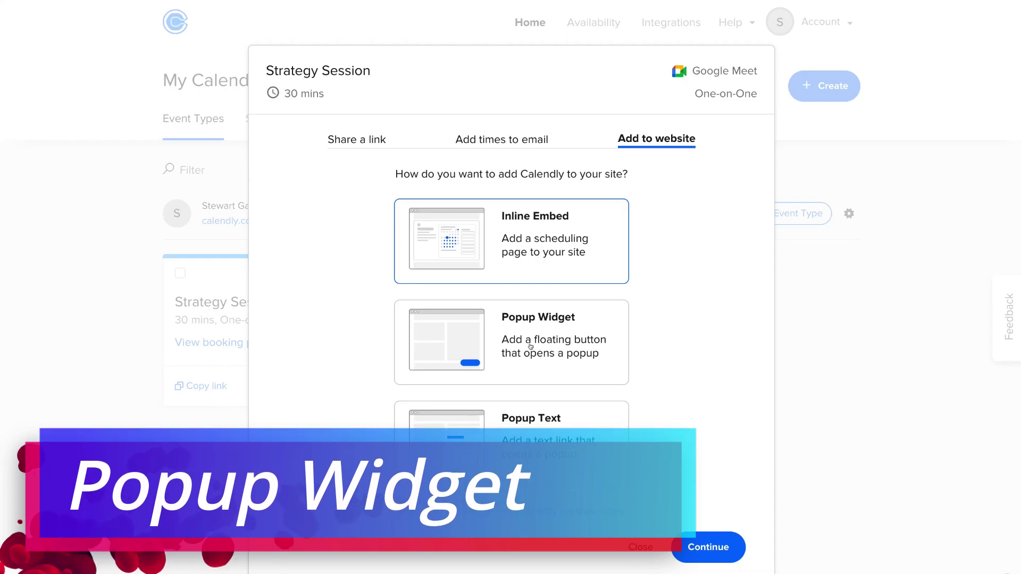
{"action": "left_click", "coordinate": [594, 323]}
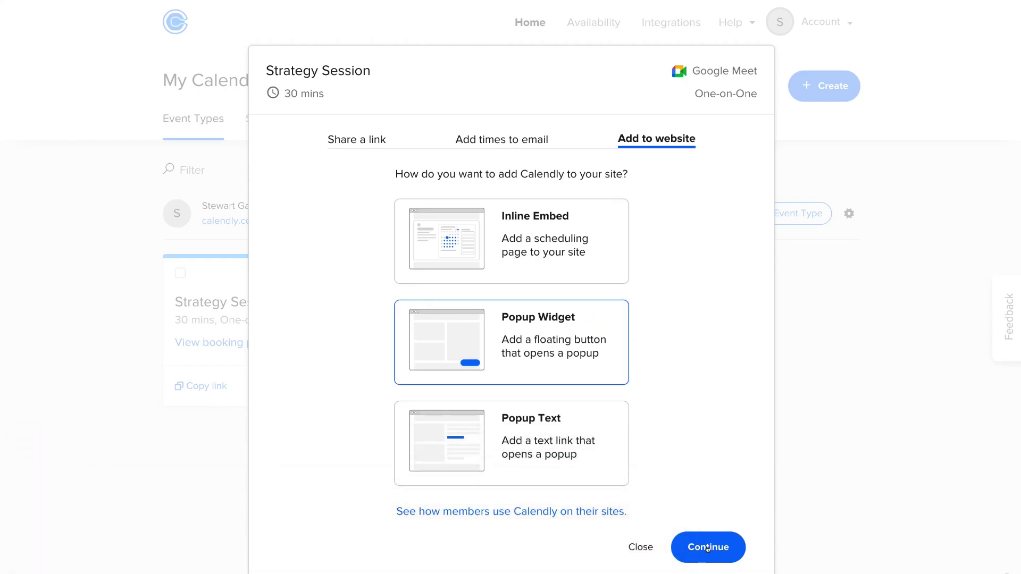
{"action": "left_click", "coordinate": [710, 548]}
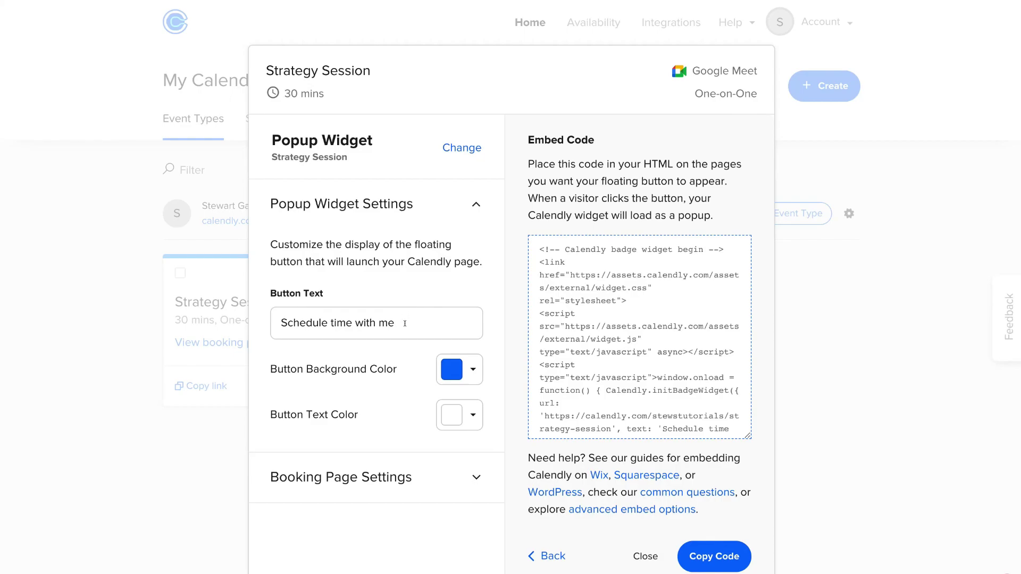
- Change the button text to 'Book Strategy Session' and copy the popup widget code
{"action": "left_click_drag", "start_coordinate": [405, 323], "coordinate": [274, 319]}
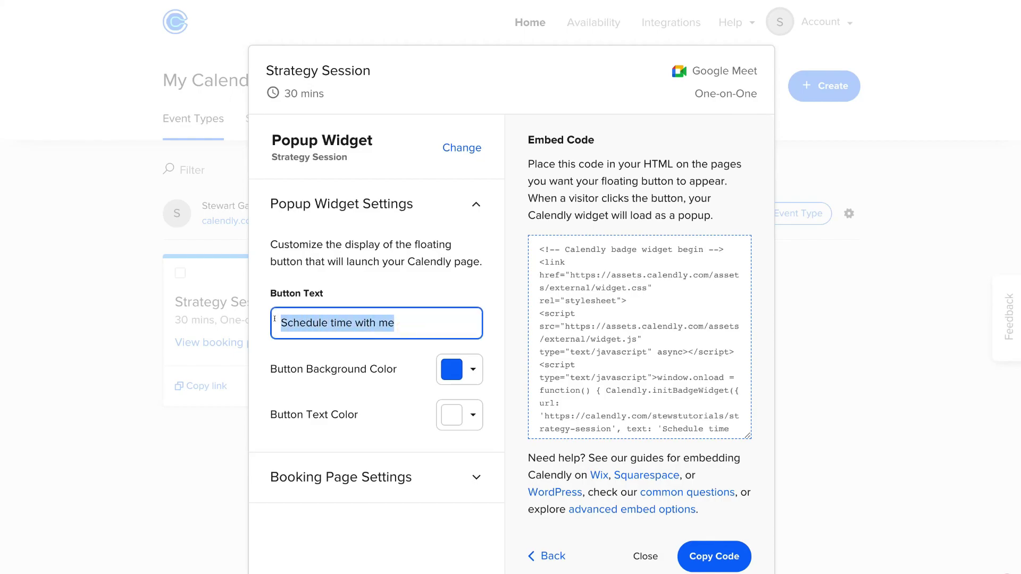
{"action": "key", "text": "ctrl+v"}
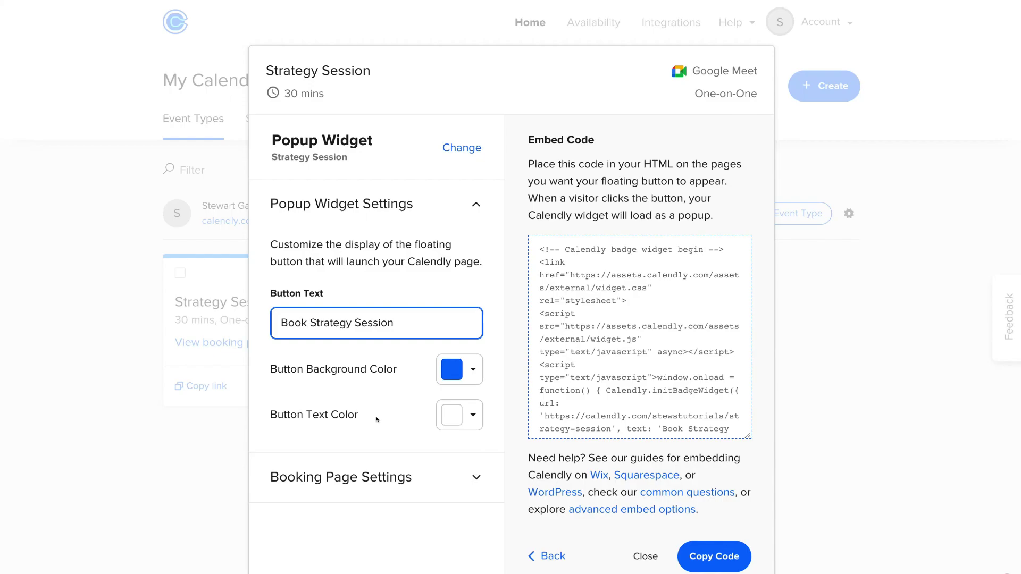
{"action": "left_click", "coordinate": [470, 484]}
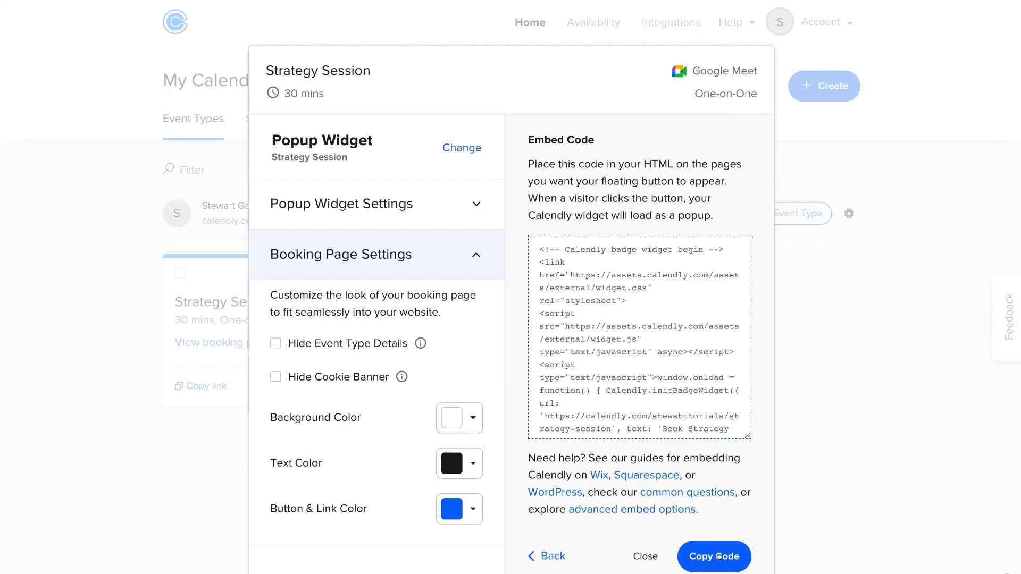
{"action": "left_click", "coordinate": [718, 557]}
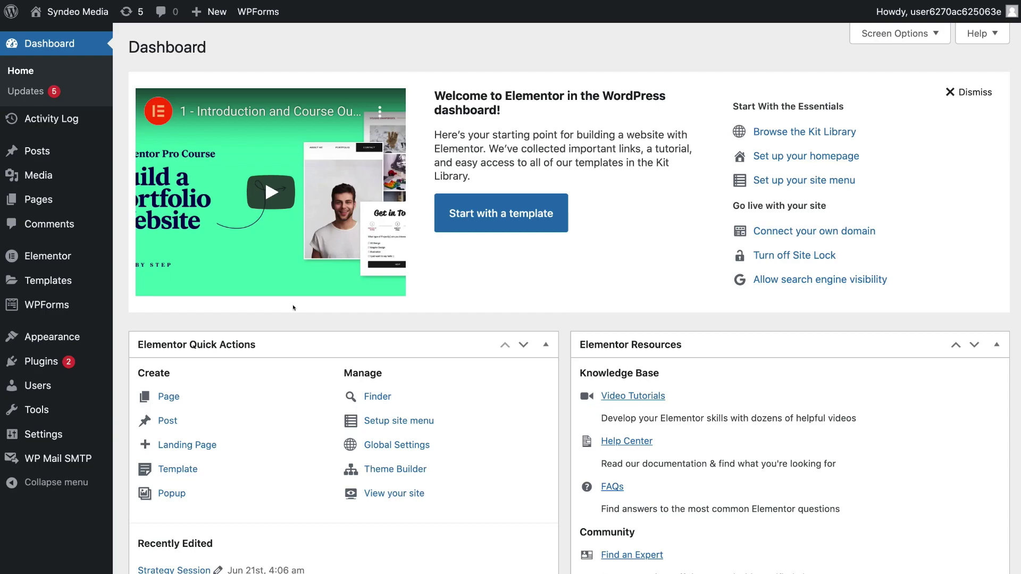
- Install and activate the Header Footer Code Manager plugin, then start a new snippet
{"action": "mouse_move", "coordinate": [35, 364]}
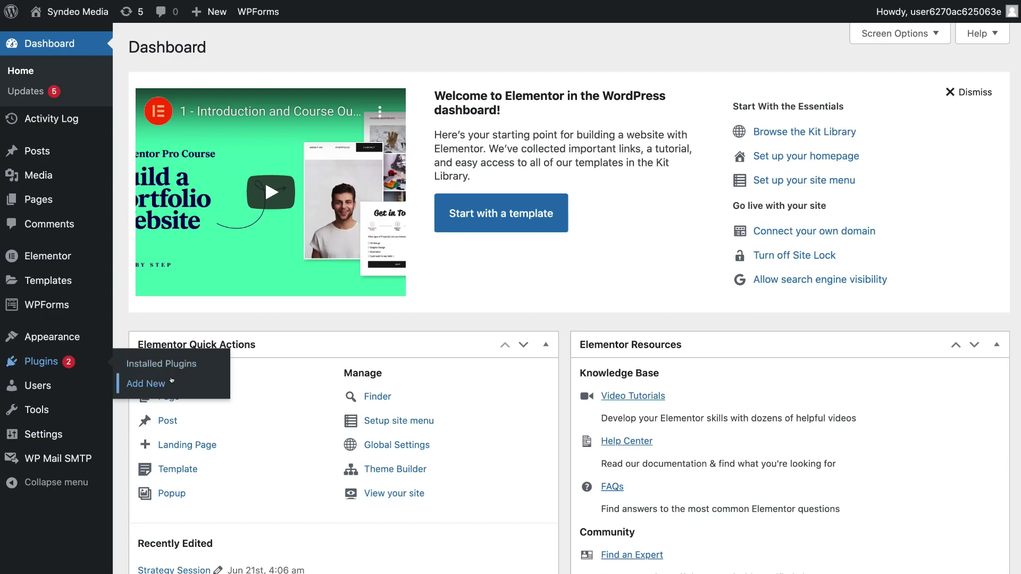
{"action": "left_click", "coordinate": [179, 383]}
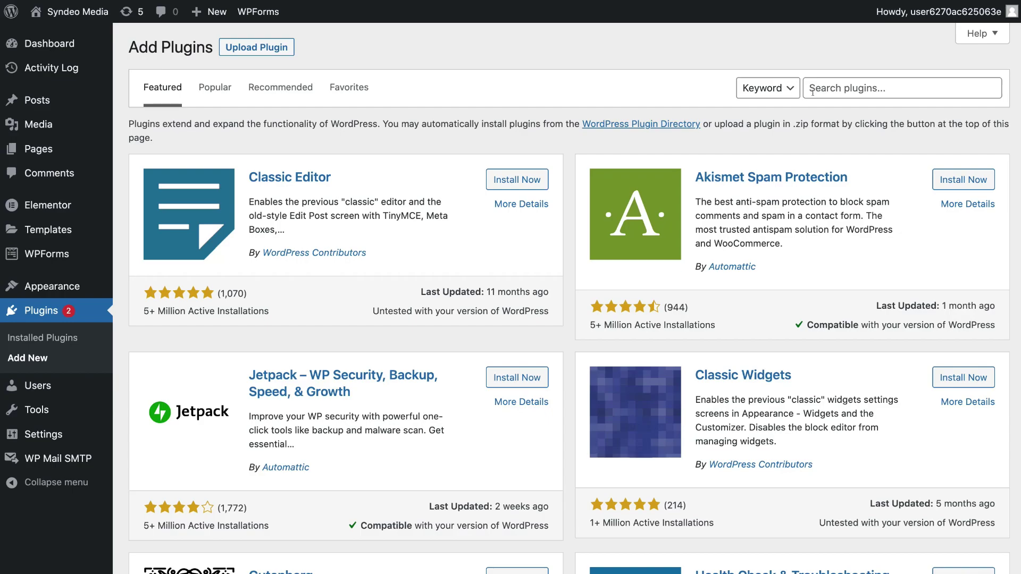
{"action": "left_click", "coordinate": [813, 91]}
{"action": "type", "text": "HFCM"}
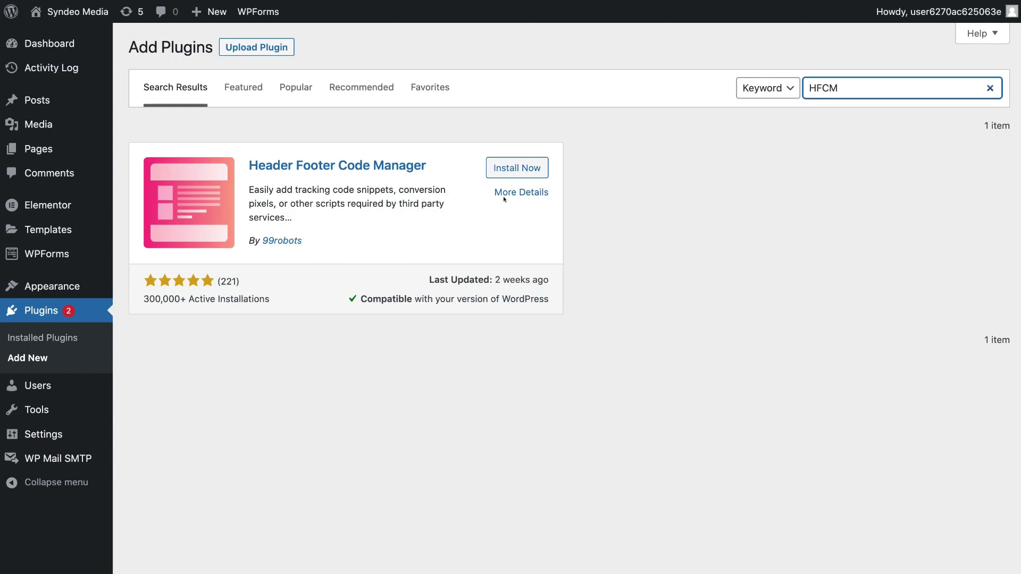
{"action": "left_click", "coordinate": [516, 169]}
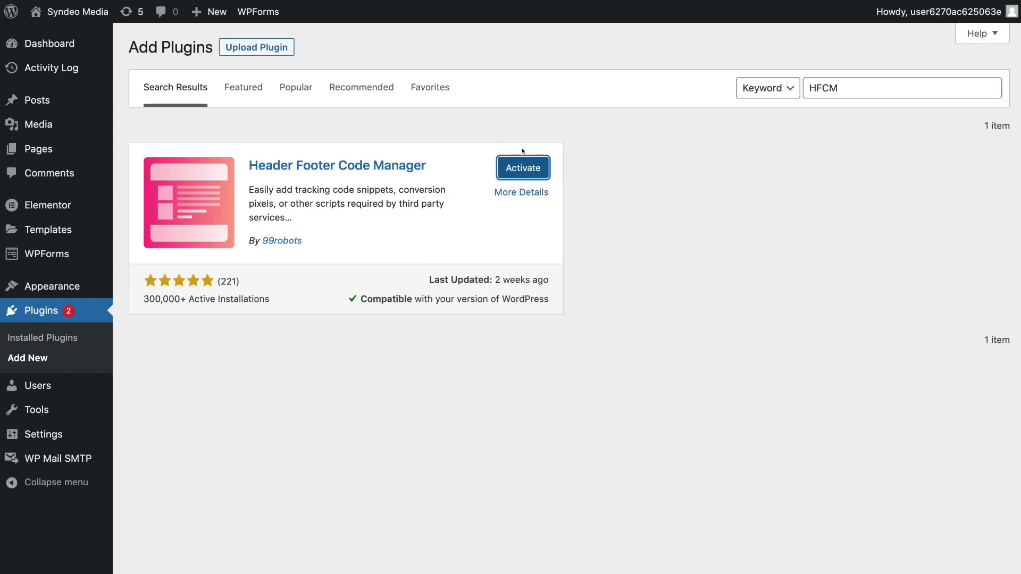
{"action": "left_click", "coordinate": [523, 167]}
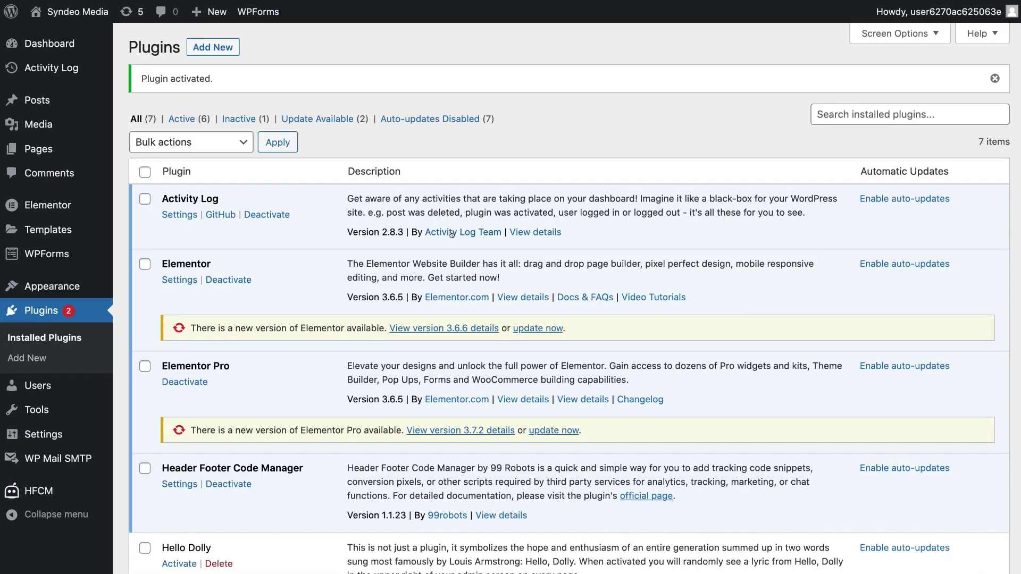
{"action": "mouse_move", "coordinate": [61, 484]}
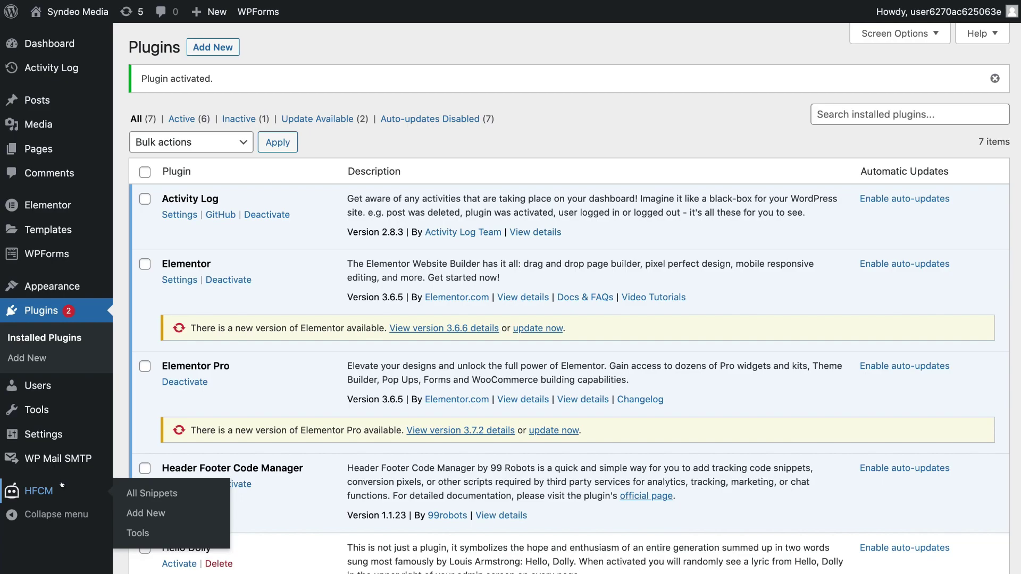
{"action": "left_click", "coordinate": [177, 509]}
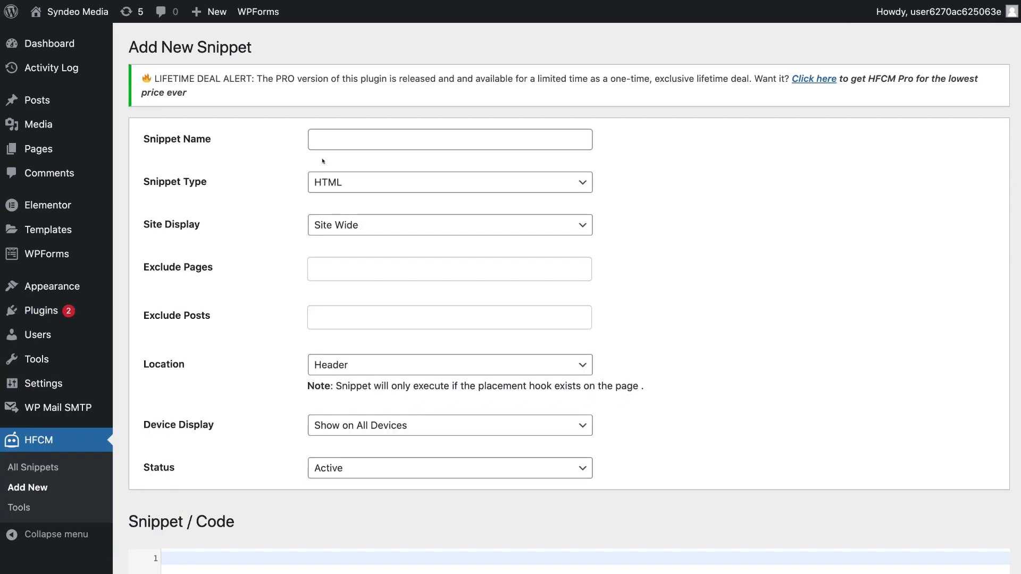
- Save a site-wide snippet named 'Strategy Session' containing the pasted Calendly badge code
{"action": "left_click", "coordinate": [335, 138]}
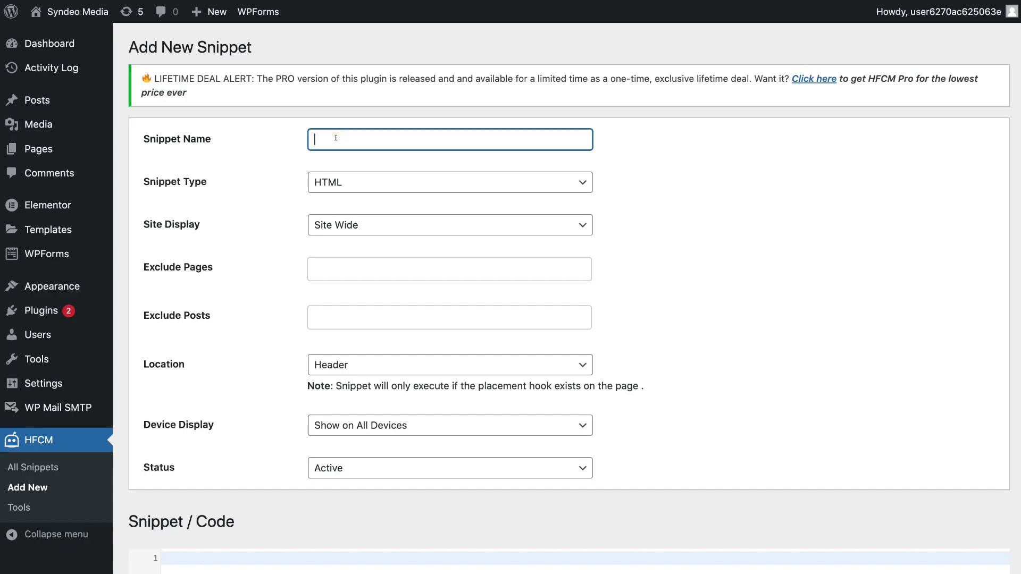
{"action": "type", "text": "Strategy Session"}
{"action": "left_click", "coordinate": [384, 225]}
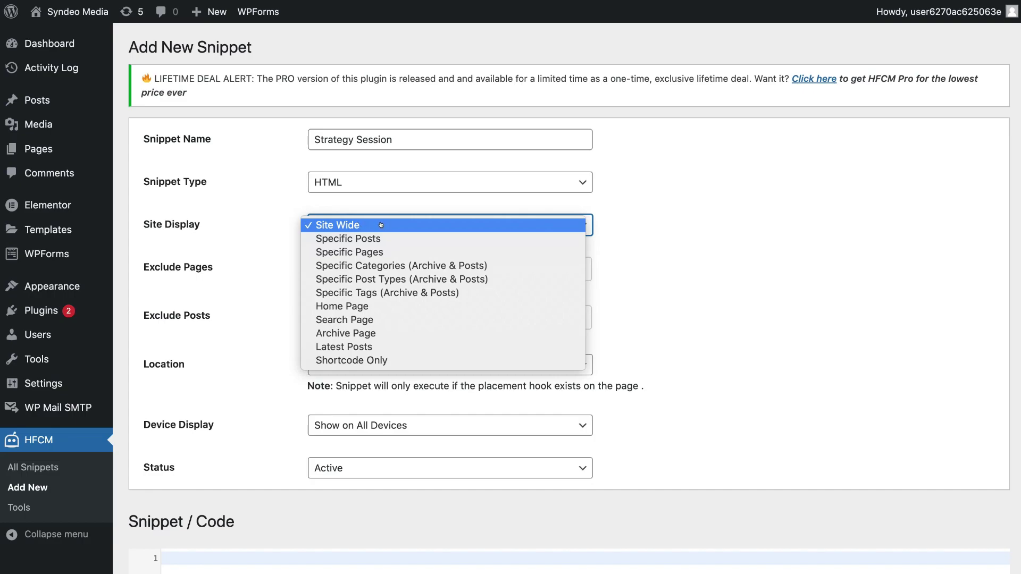
{"action": "left_click", "coordinate": [378, 224]}
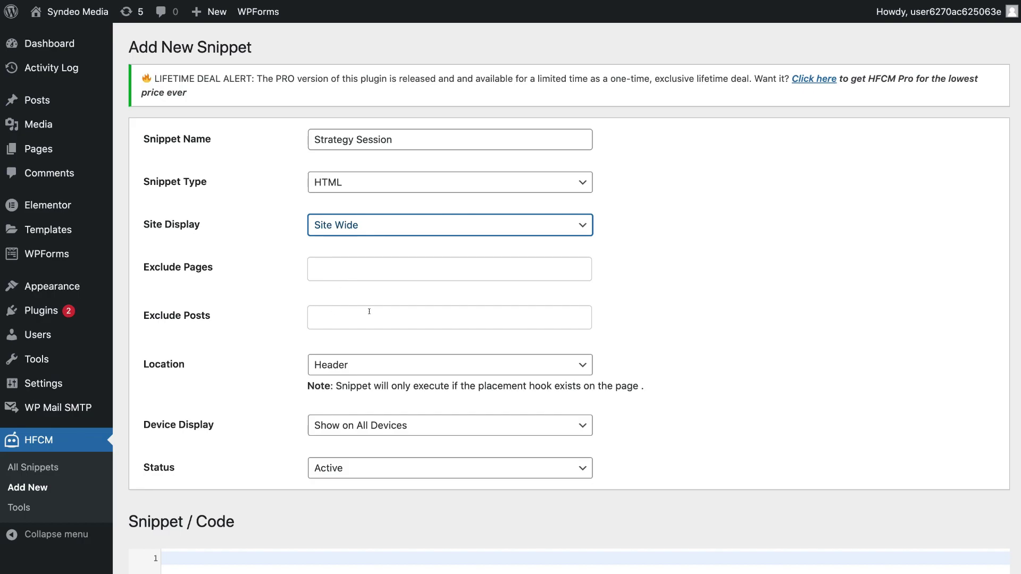
{"action": "scroll", "coordinate": [369, 311], "scroll_direction": "down", "scroll_amount": 5}
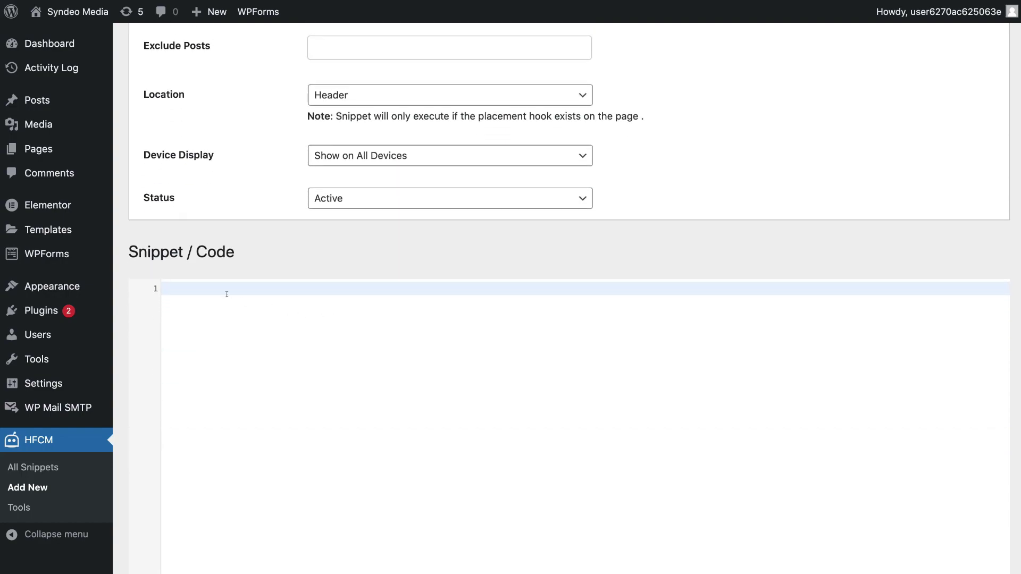
{"action": "left_click", "coordinate": [190, 293]}
{"action": "type", "text": "<!-- Calendly badge widget begin --> <link href=\"https://assets.calendly.com/assets/external/widget.css\" rel=\"stylesheet\"> <script src=\"https://assets.calendly.com/assets/external/widget.js\" type=\"text/javascript\" async></script> <script type=\"text/javascript\">window.onload = function() { Calendly.initBadgeWidget({ url: 'https://calendly.com/stewstutorials/strategy-session', text: 'Book Strategy Session', color: '#0069ff', textColor: '#ffffff', branding: true }); }</script> <!-- Calendly badge widget end -->"}
{"action": "scroll", "coordinate": [191, 293], "scroll_direction": "down", "scroll_amount": 3}
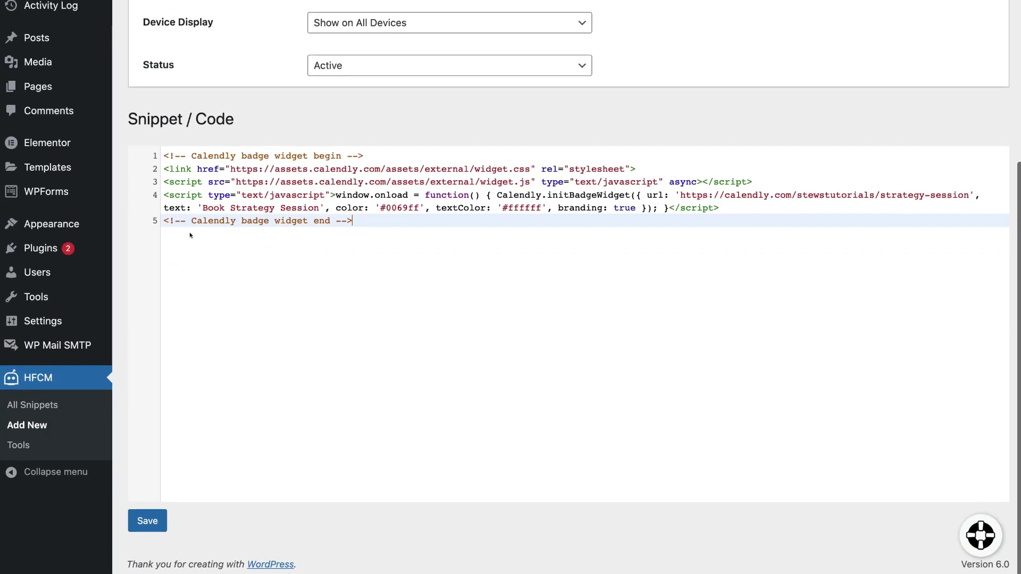
{"action": "left_click", "coordinate": [147, 521]}
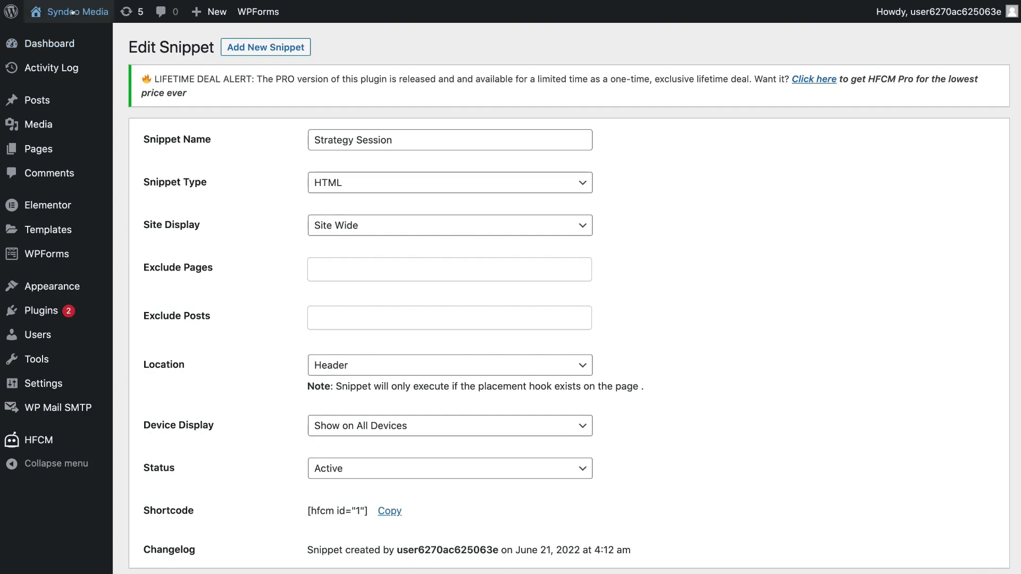
- On the live site, pick Friday, June 24 at 10:00 in the Book Strategy Session popup
{"action": "mouse_move", "coordinate": [67, 11]}
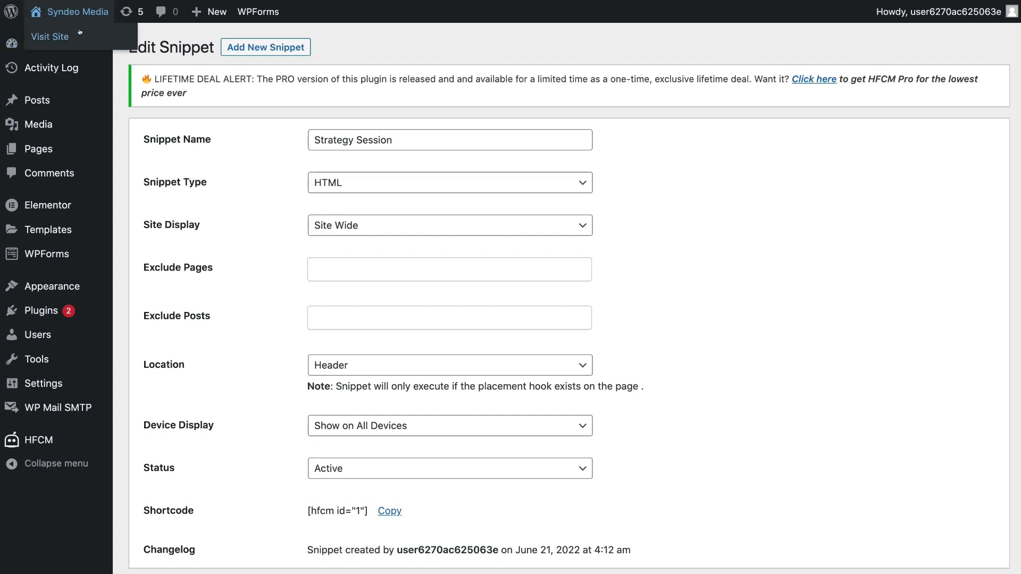
{"action": "left_click", "coordinate": [80, 32]}
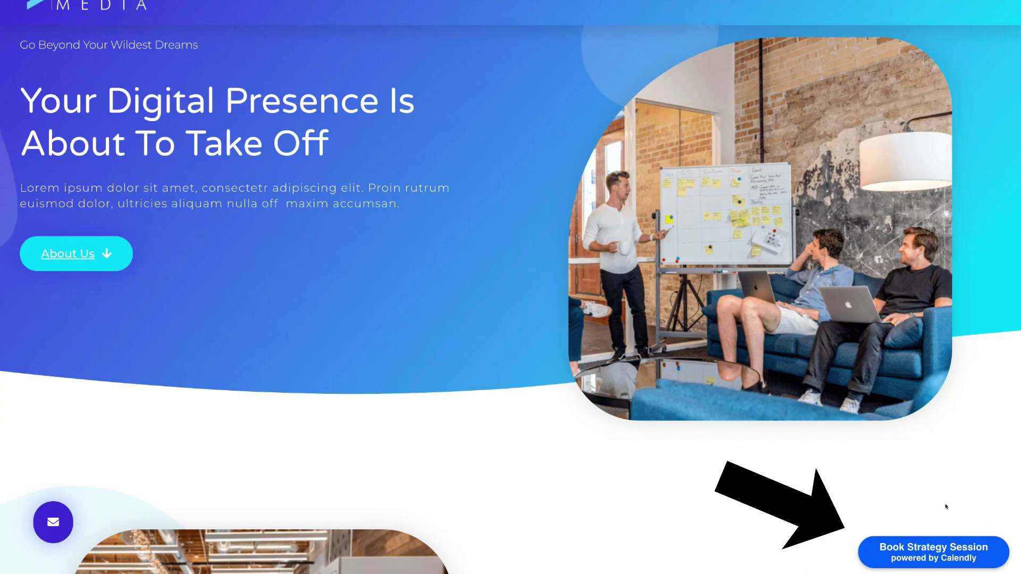
{"action": "scroll", "coordinate": [946, 507], "scroll_direction": "down", "scroll_amount": 6}
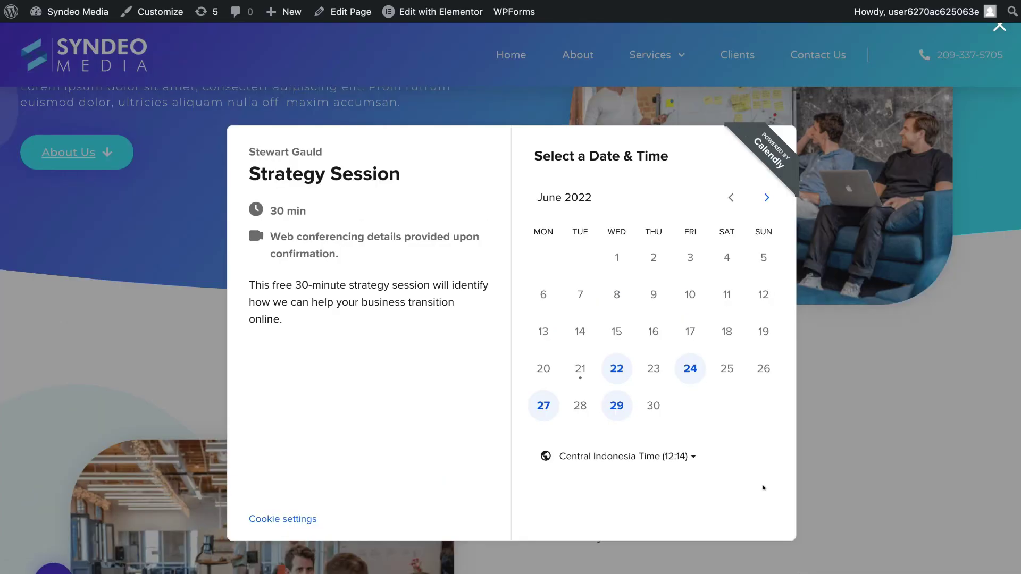
{"action": "left_click", "coordinate": [689, 369]}
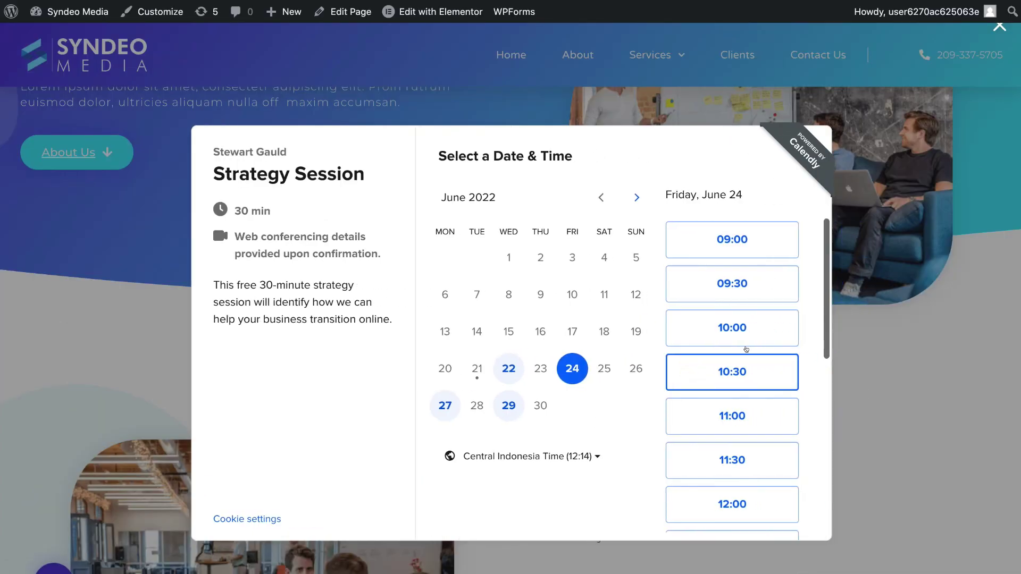
{"action": "left_click", "coordinate": [743, 330]}
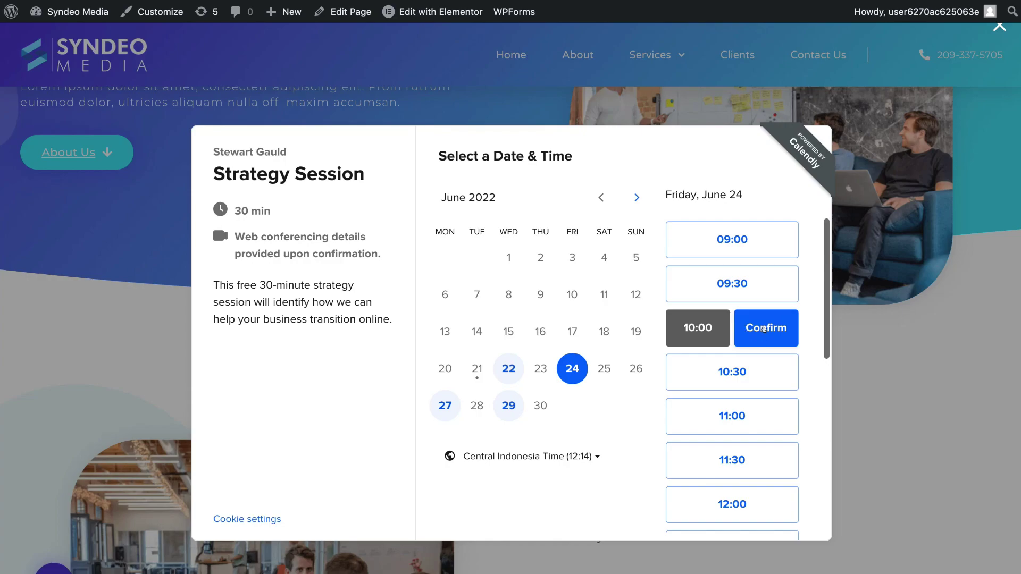